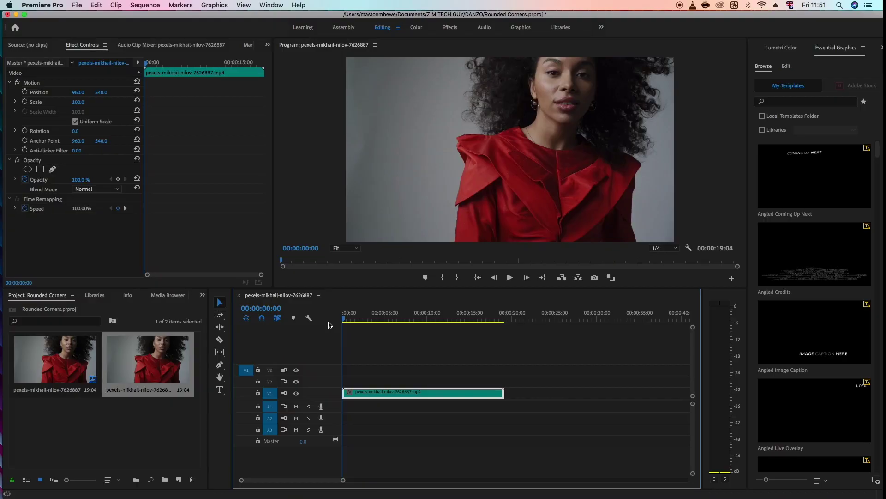
Play the sequence twice from the start and park the playhead at 00:00:03:14
key(space)
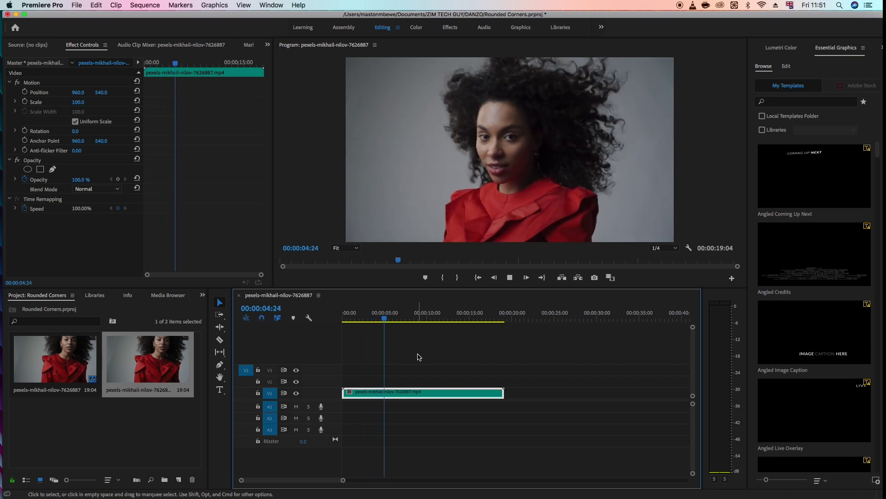
key(space)
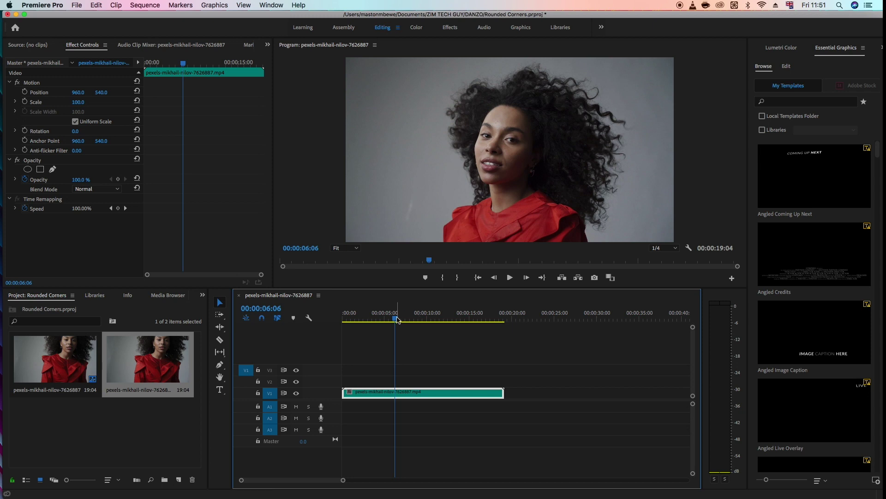
key(Home)
key(space)
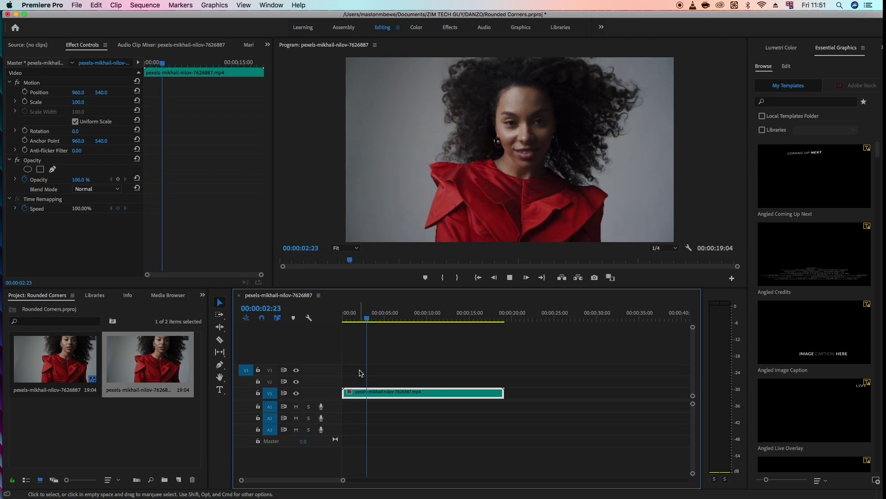
key(space)
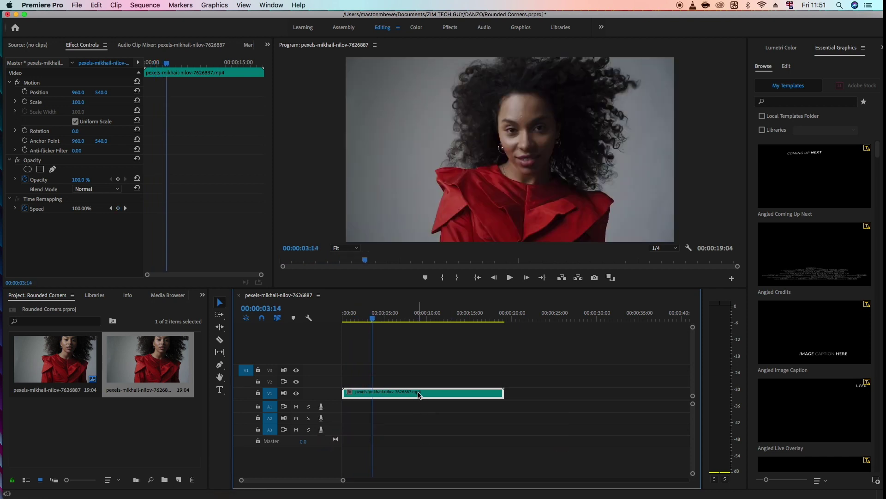
click(139, 422)
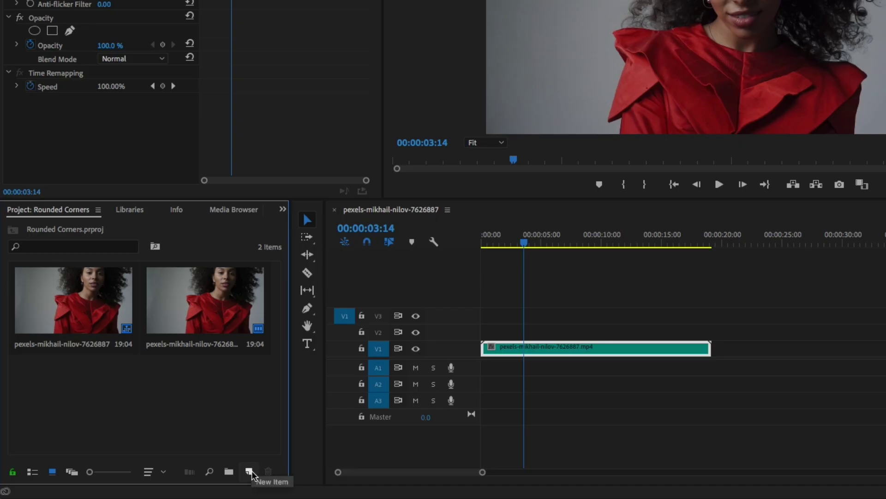
Create a 1920x1080 color matte, dark red 901E1C sampled from the dress, named 'red'
click(250, 472)
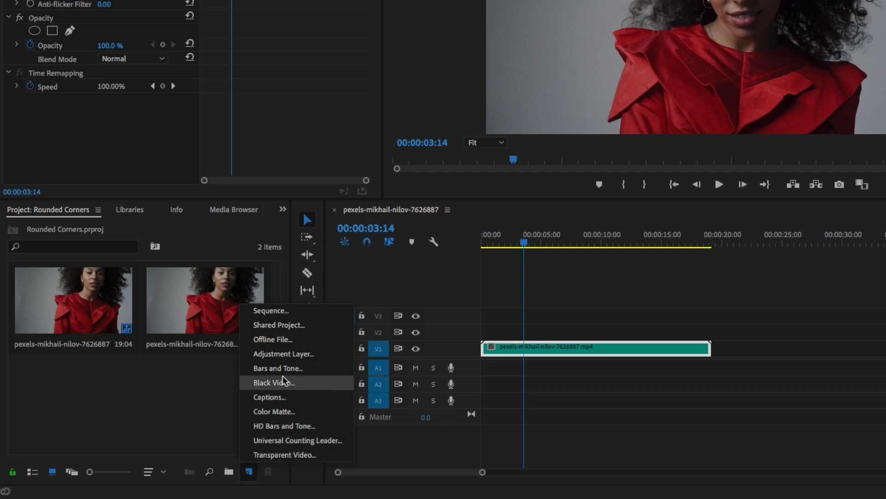
click(273, 412)
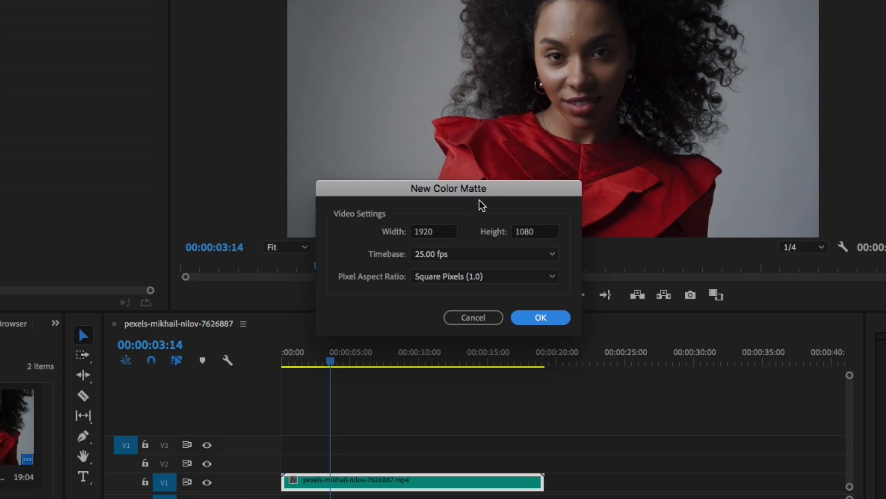
click(545, 318)
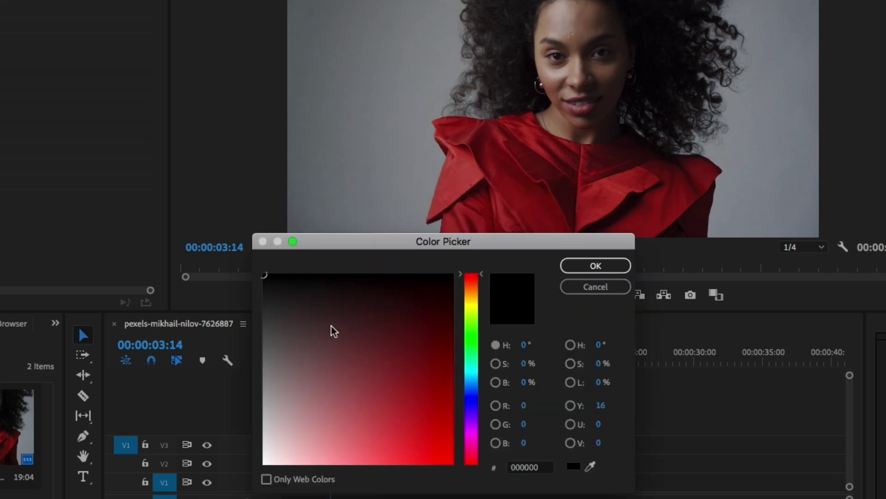
click(590, 465)
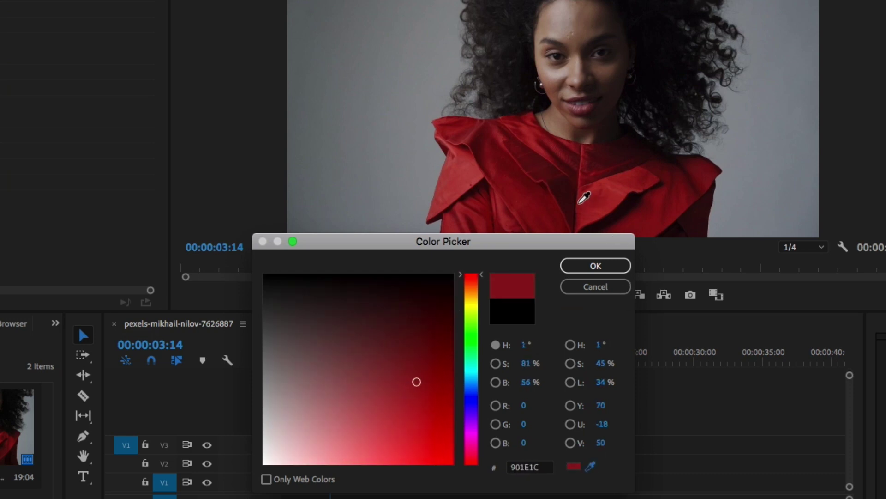
click(571, 193)
click(599, 268)
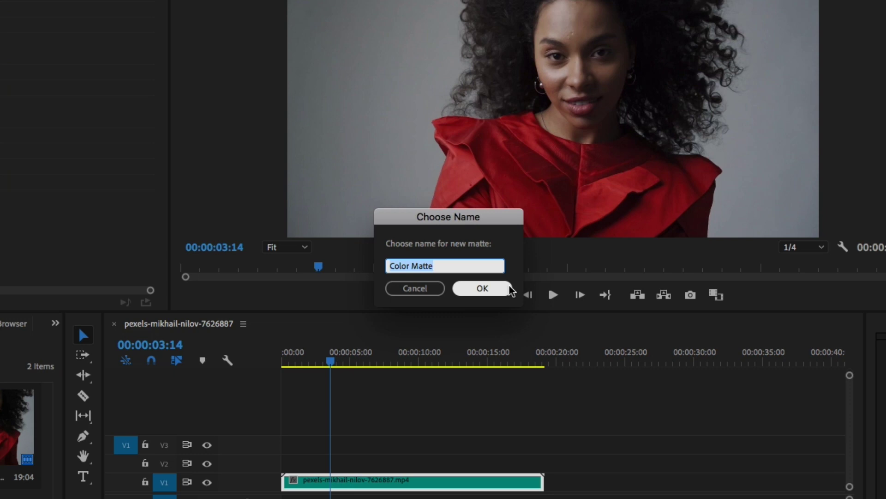
text(red)
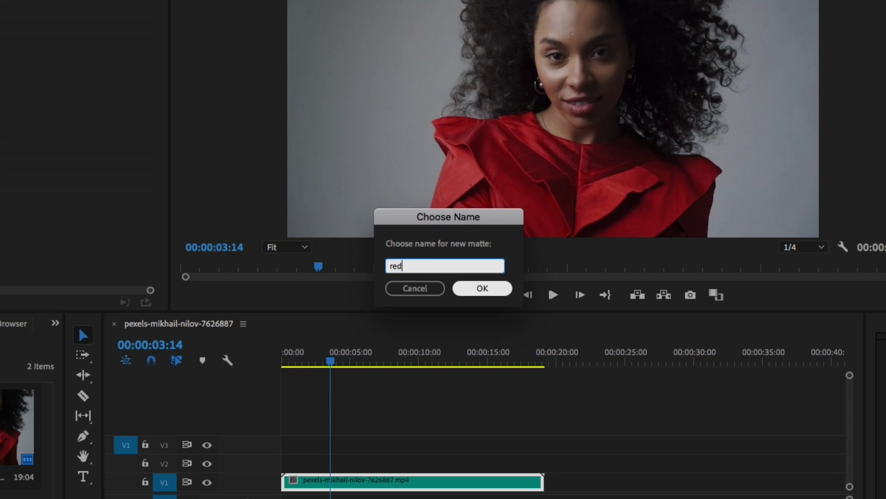
click(510, 289)
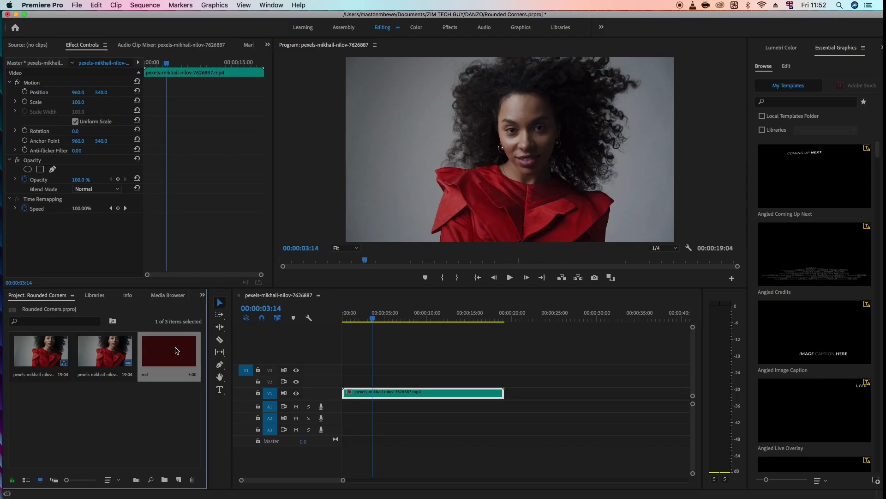
Move the portrait clip to V2 and lay the red matte on V1, trimmed to the clip's length
drag(175, 349, 360, 412)
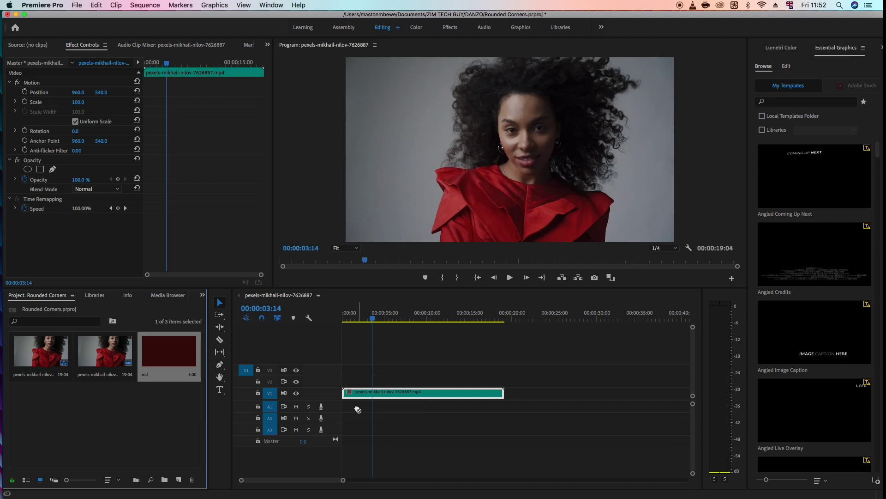
click(384, 395)
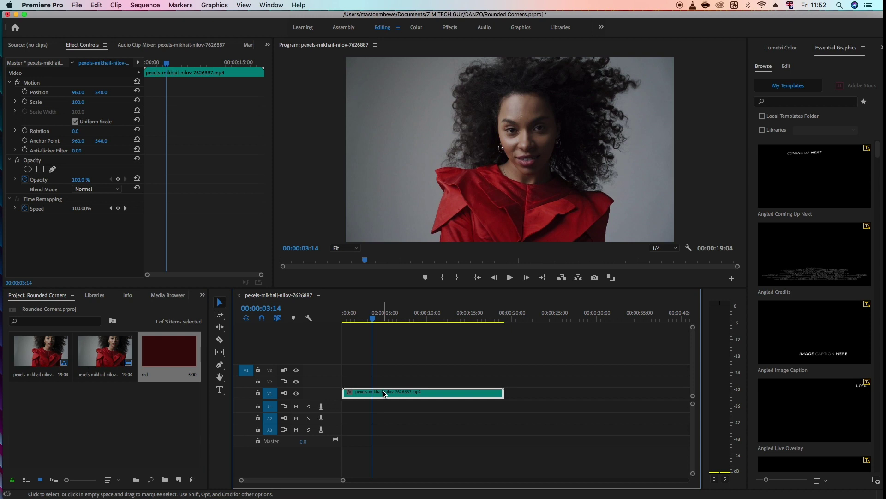
drag(384, 394, 377, 383)
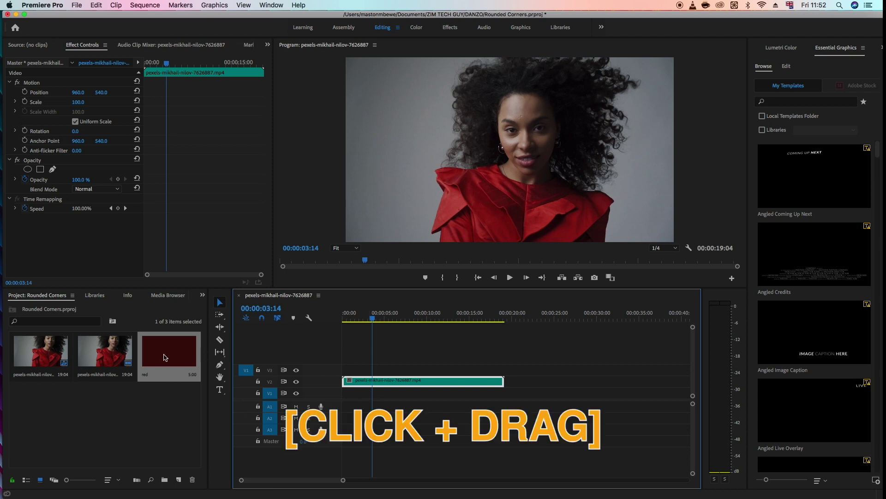
drag(172, 368, 317, 396)
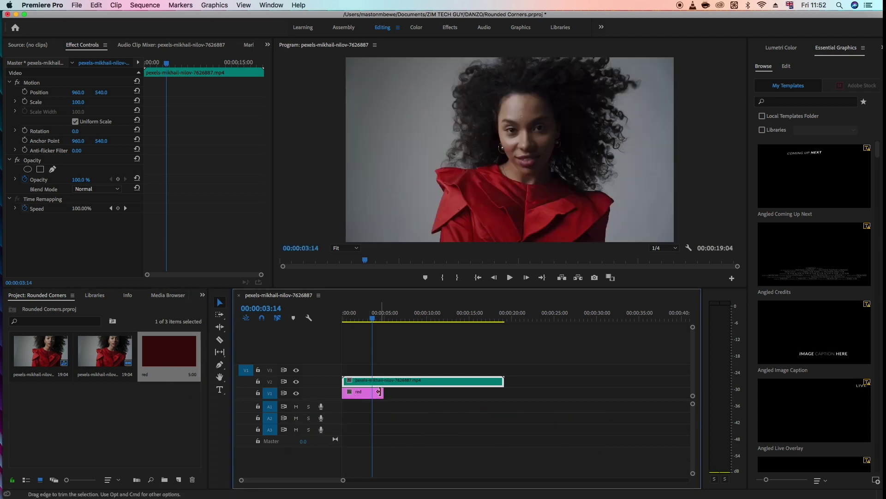
drag(384, 395, 504, 414)
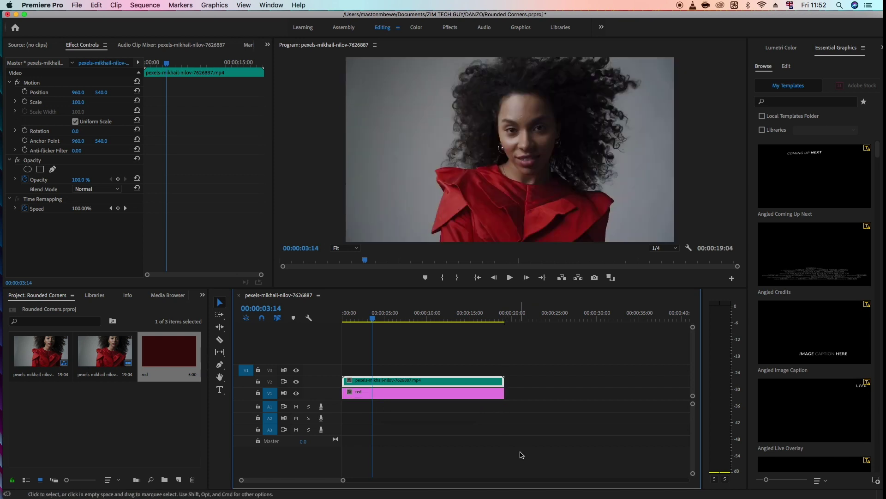
click(409, 384)
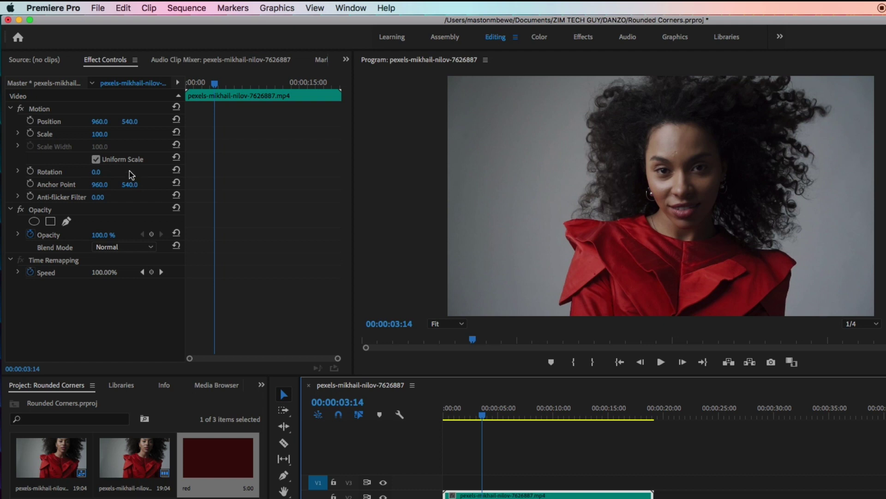
Set the V2 portrait clip's Motion Scale to 87 in Effect Controls
click(80, 102)
text(90)
key(Return)
text(87)
key(Return)
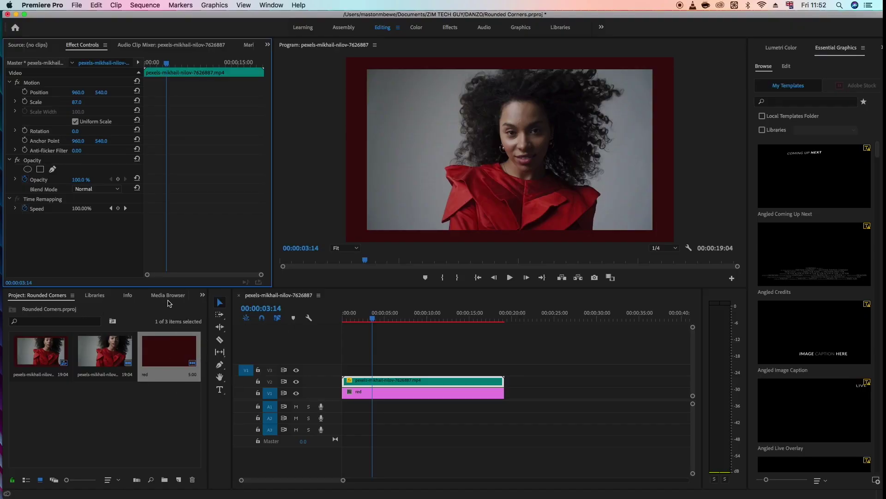
click(202, 294)
Search the effects for 'crop' and apply Crop to the portrait clip on V2
click(216, 360)
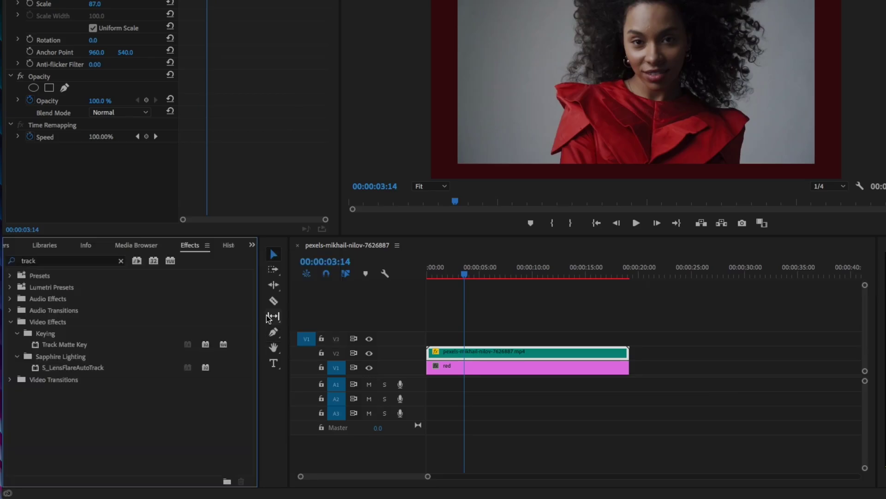
click(55, 261)
double_click(57, 262)
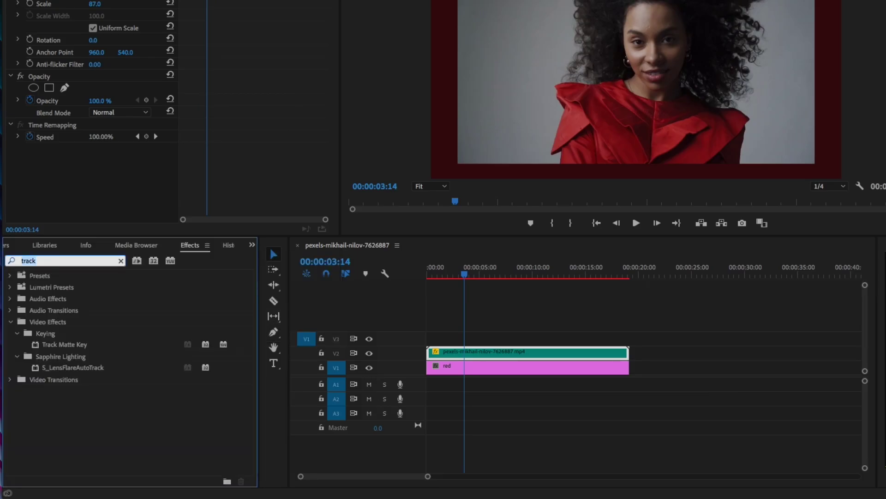
text(crop)
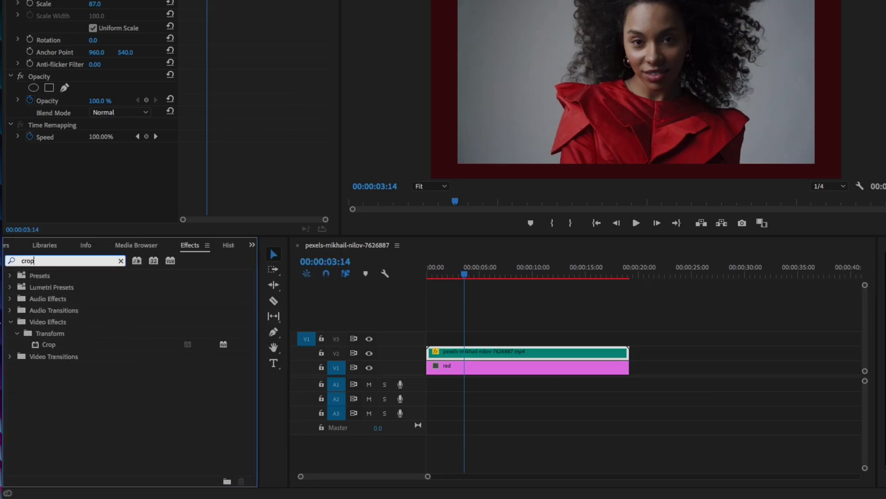
drag(46, 345, 488, 352)
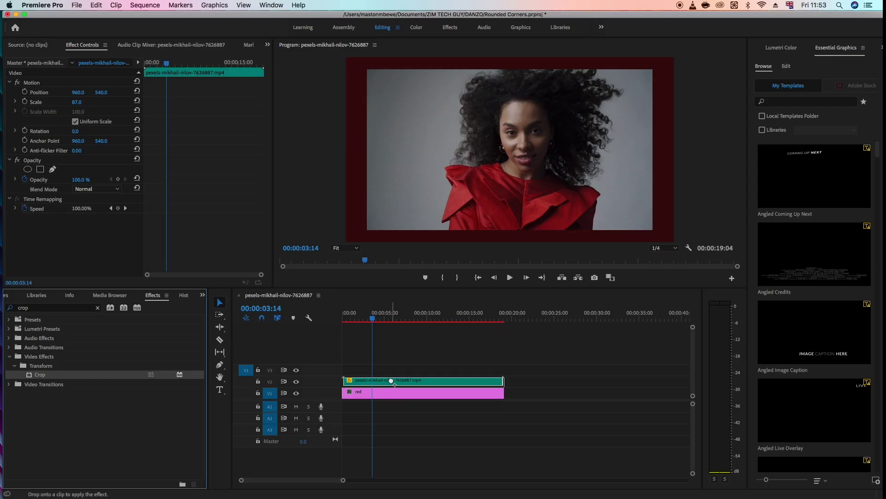
drag(391, 381, 392, 381)
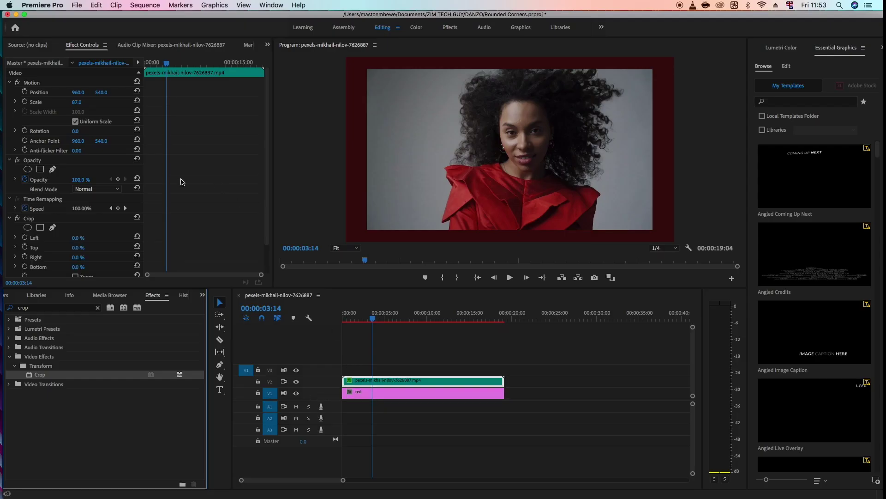
Set the Crop effect to Left 21% and Right 12%
scroll(125, 247, down, 1)
drag(76, 229, 101, 229)
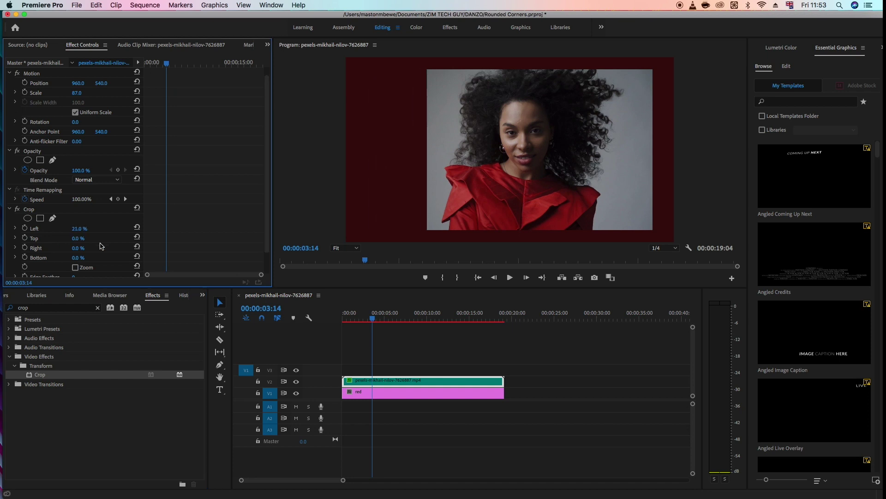
click(82, 251)
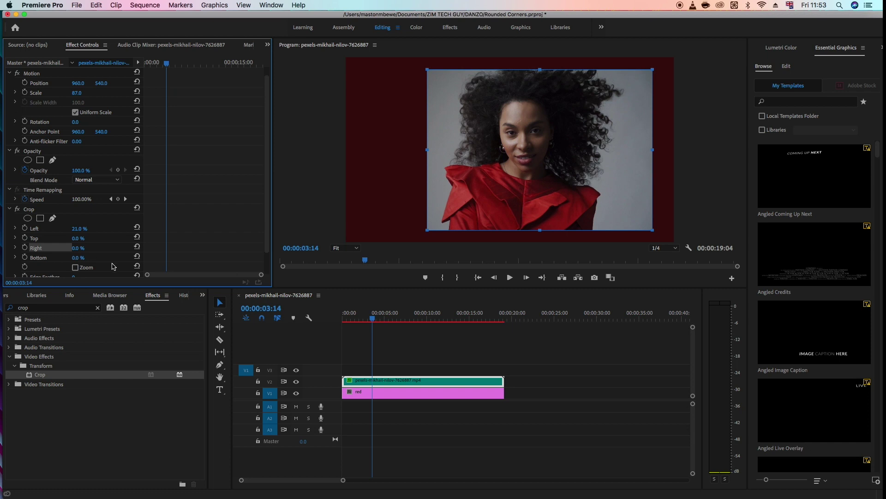
click(88, 254)
drag(75, 249, 90, 248)
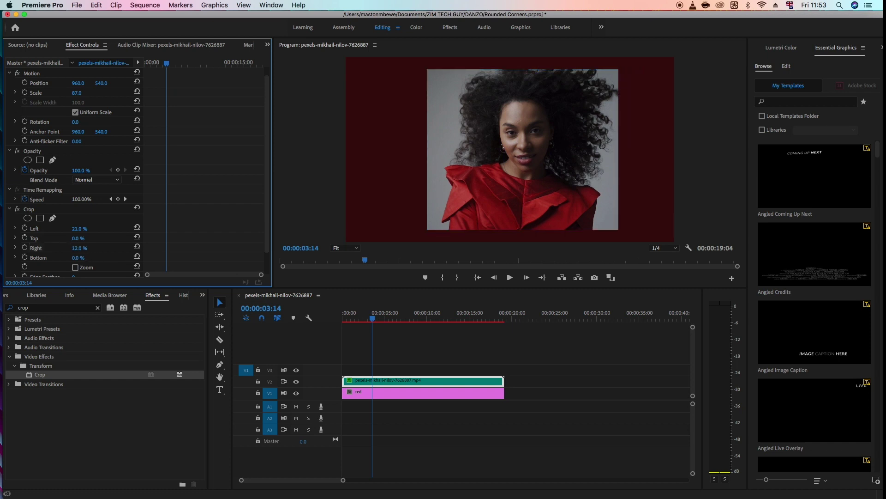
click(84, 247)
scroll(115, 174, up, 1)
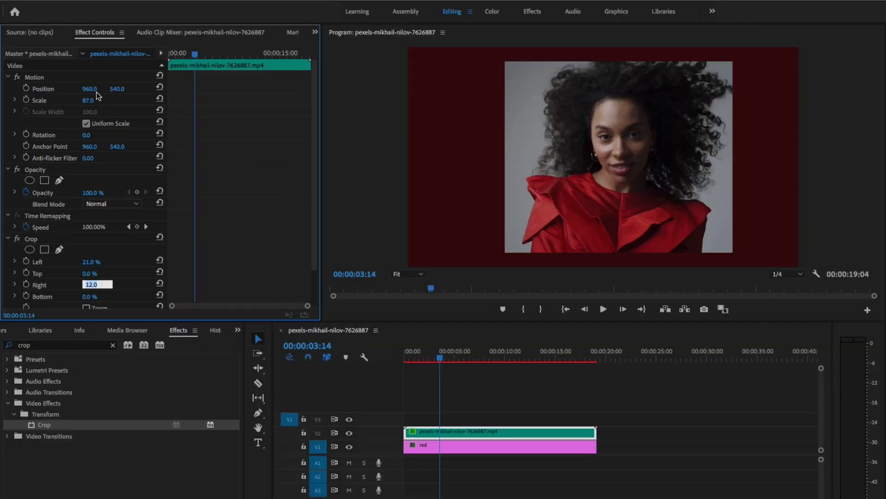
Scale the portrait clip to 75 and move it left to Position 523, 540
drag(84, 93, 27, 93)
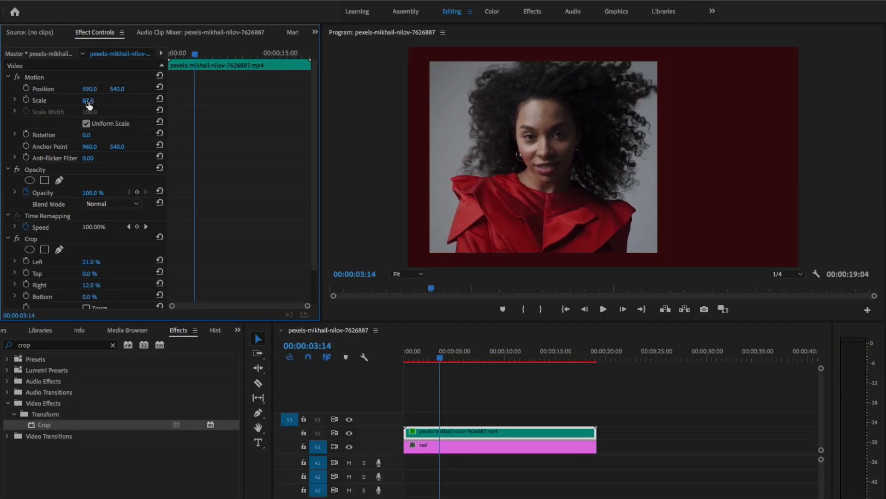
drag(88, 102, 87, 101)
click(74, 89)
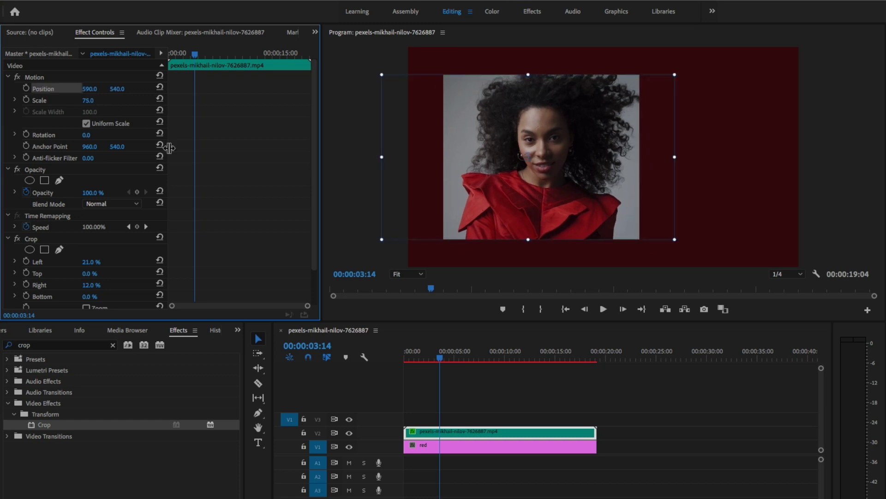
drag(89, 89, 59, 88)
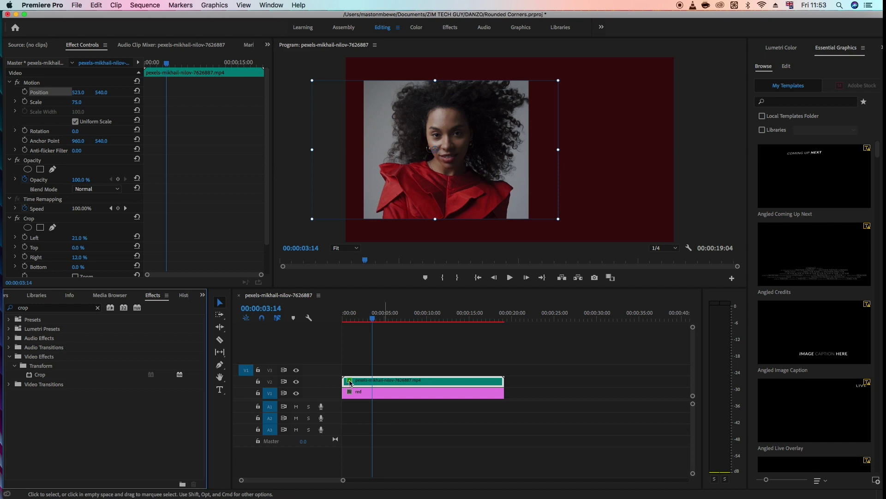
click(56, 307)
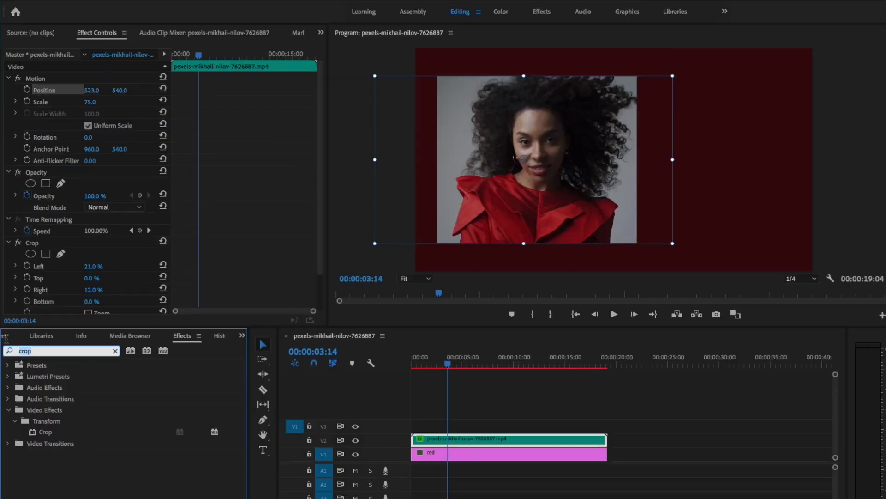
Apply Roughen Edges to the V2 clip: Border 54, Fractal Influence 0, Edge Sharpness 2.80
text(roughen)
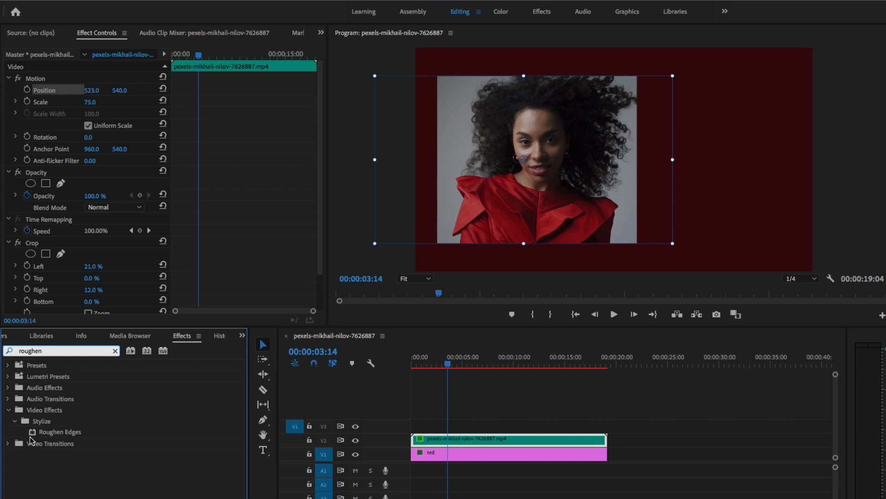
drag(34, 434, 483, 442)
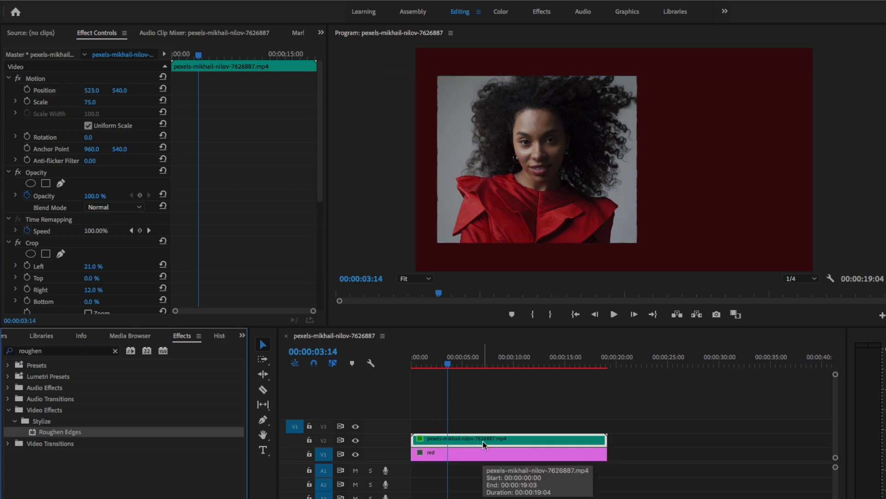
scroll(133, 253, down, 5)
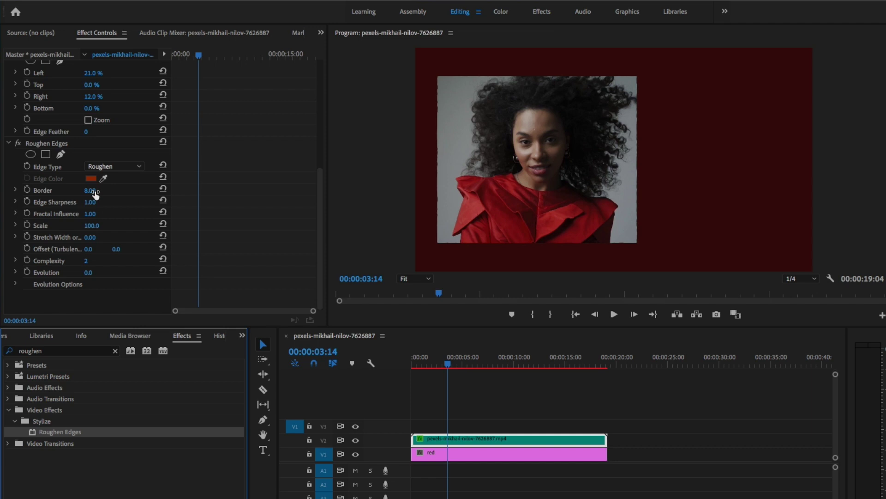
drag(91, 190, 101, 191)
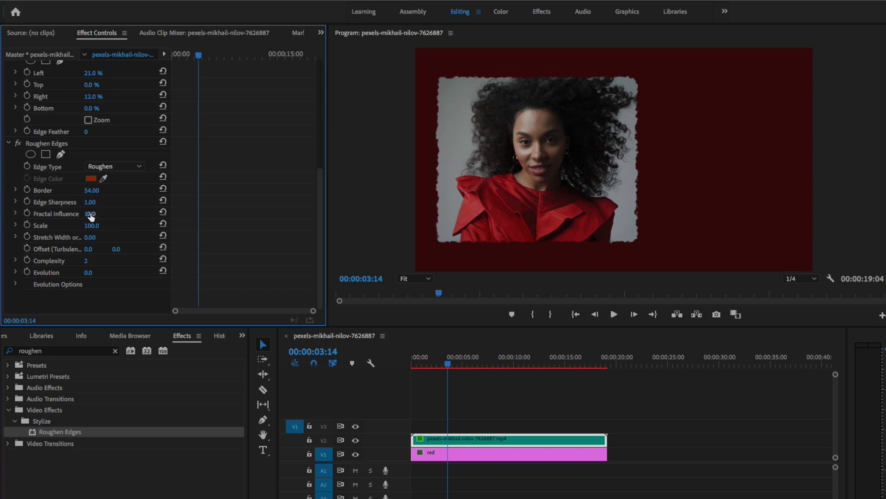
drag(91, 217, 90, 217)
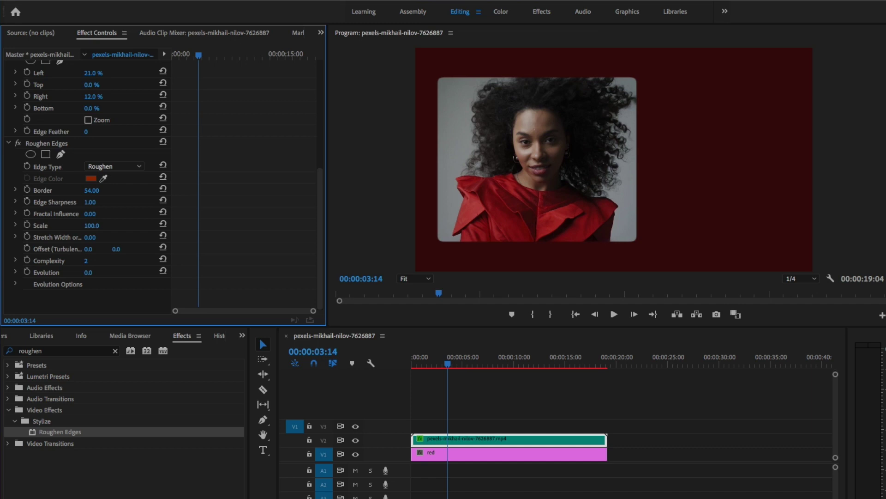
drag(90, 201, 99, 202)
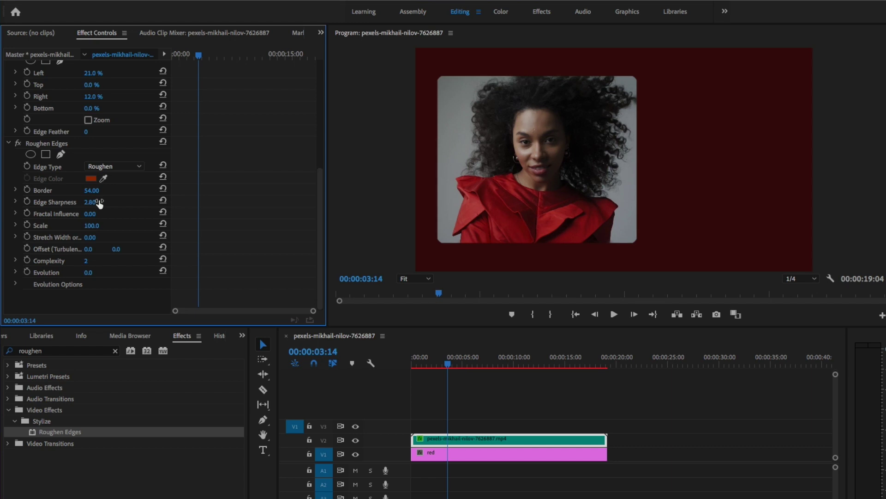